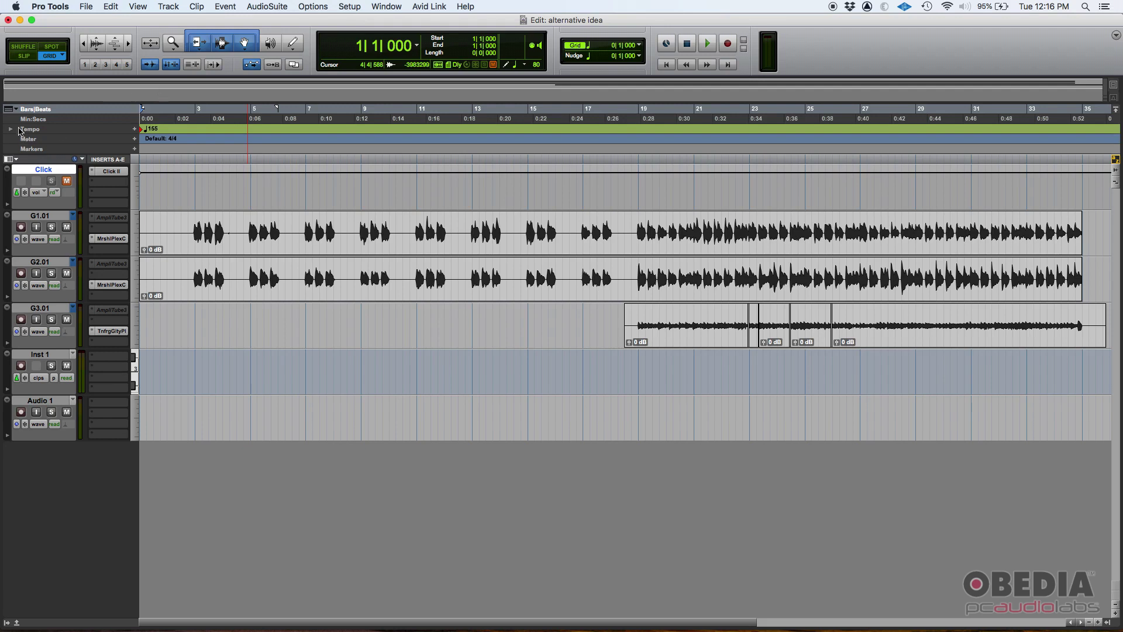
# Show the Chords ruler in the timeline along with the rulers already displayed
pyautogui.click(9, 109)
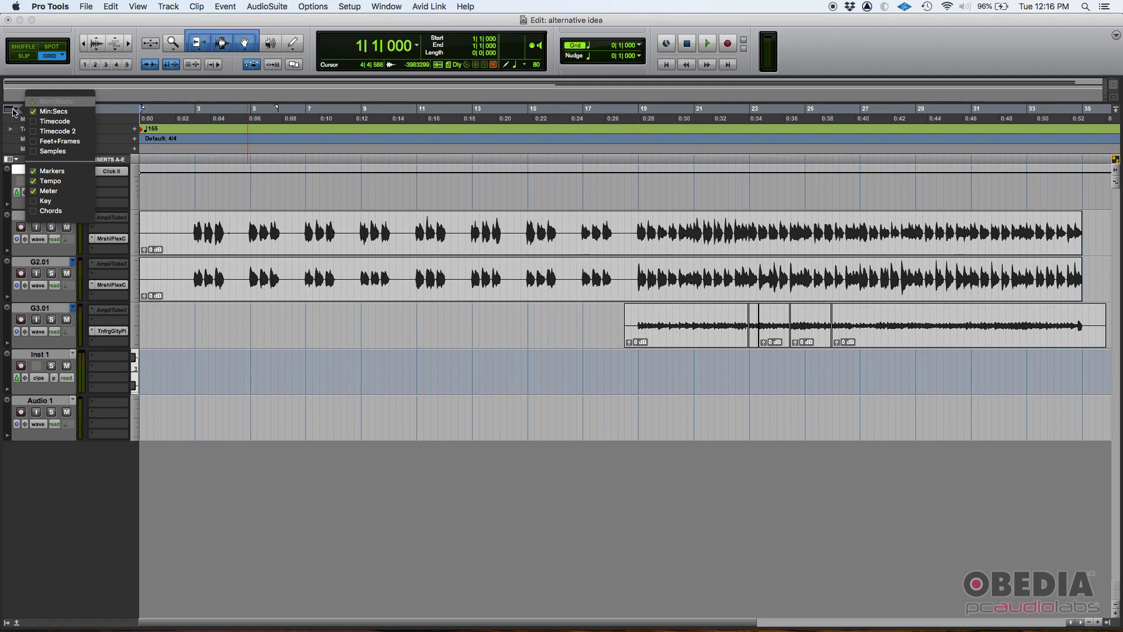
pyautogui.click(13, 112)
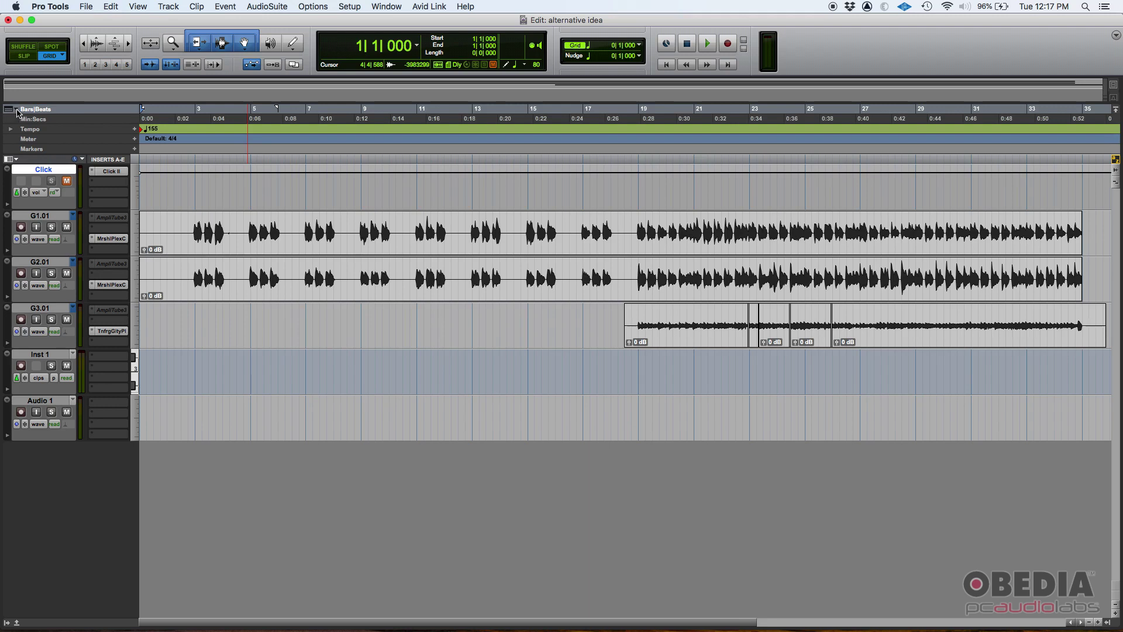
pyautogui.click(18, 111)
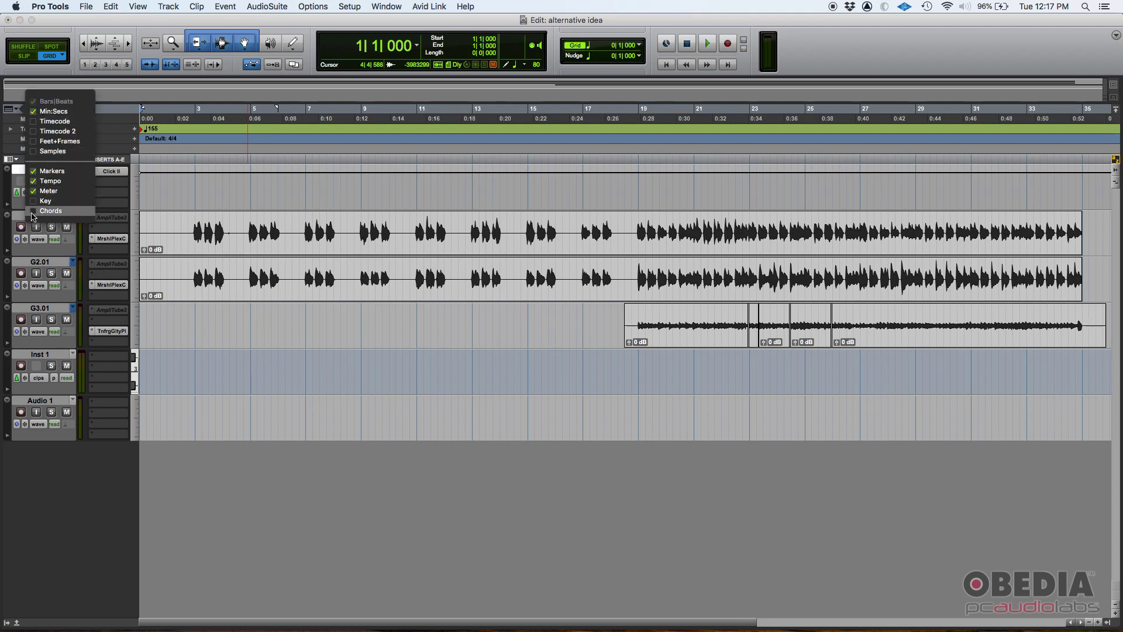
pyautogui.click(33, 212)
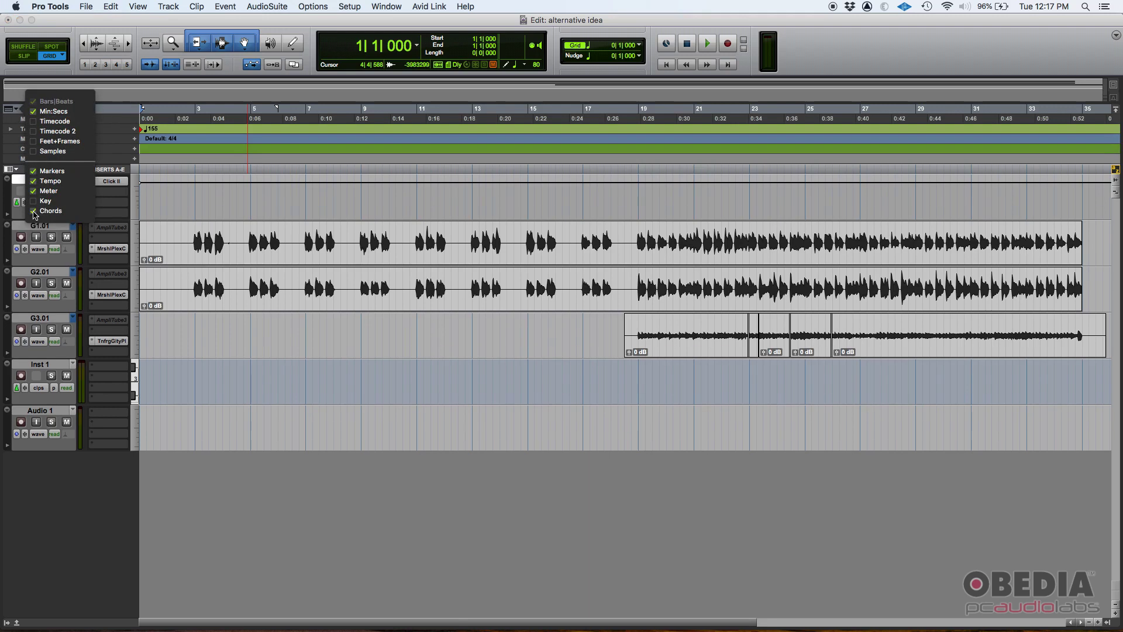
pyautogui.click(152, 79)
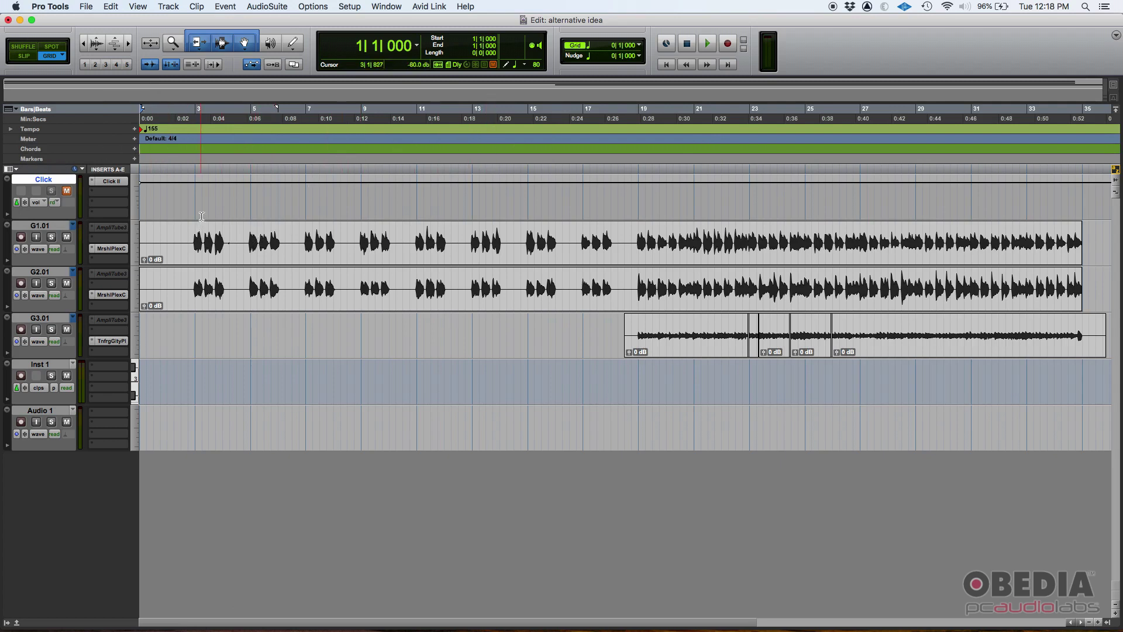
# Examine the guitar sections by selecting passages from bars 3 and 19 on G1.01, bar 19 on G3.01, and bars 3 to 11 on G1.01
pyautogui.moveTo(200, 239); pyautogui.dragTo(590, 242)
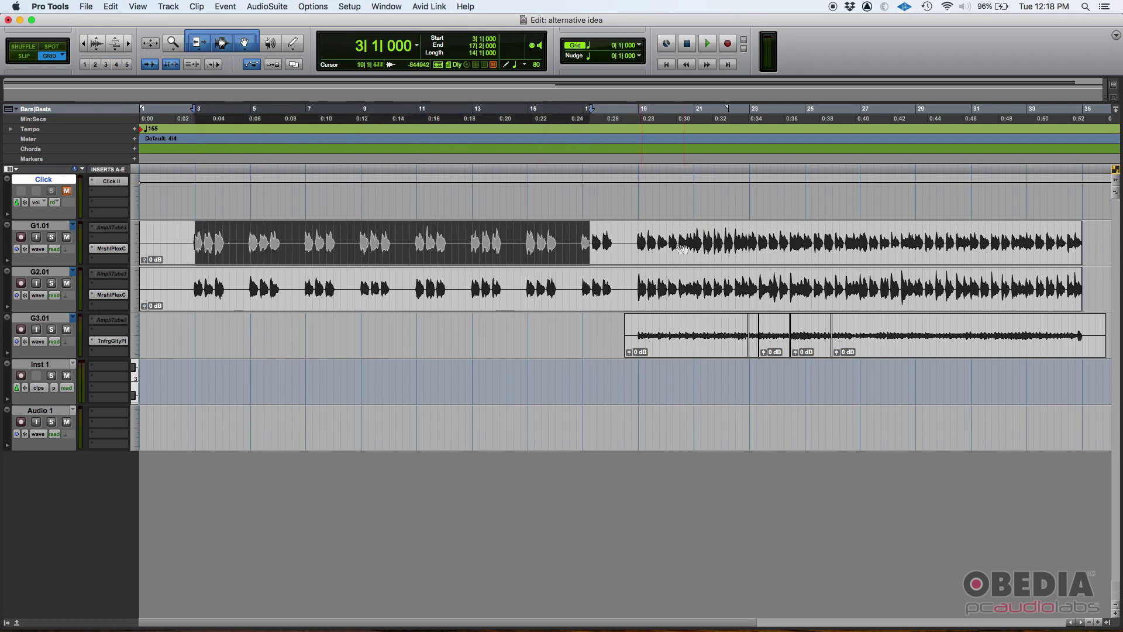
pyautogui.click(168, 243)
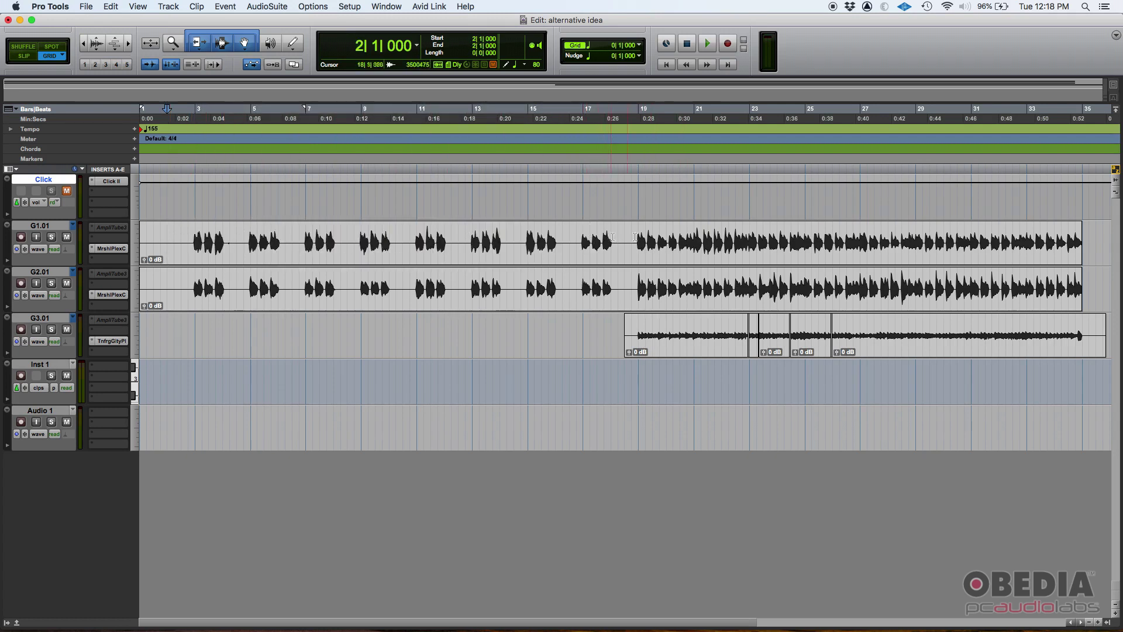
pyautogui.moveTo(639, 240); pyautogui.dragTo(965, 231)
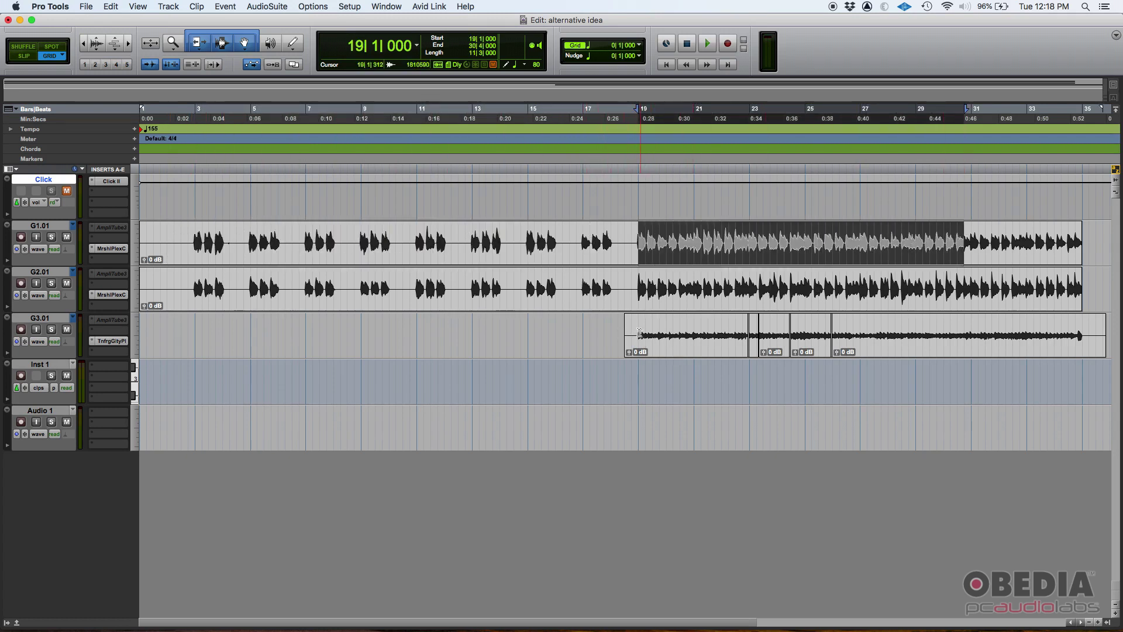
pyautogui.moveTo(639, 333); pyautogui.dragTo(770, 334)
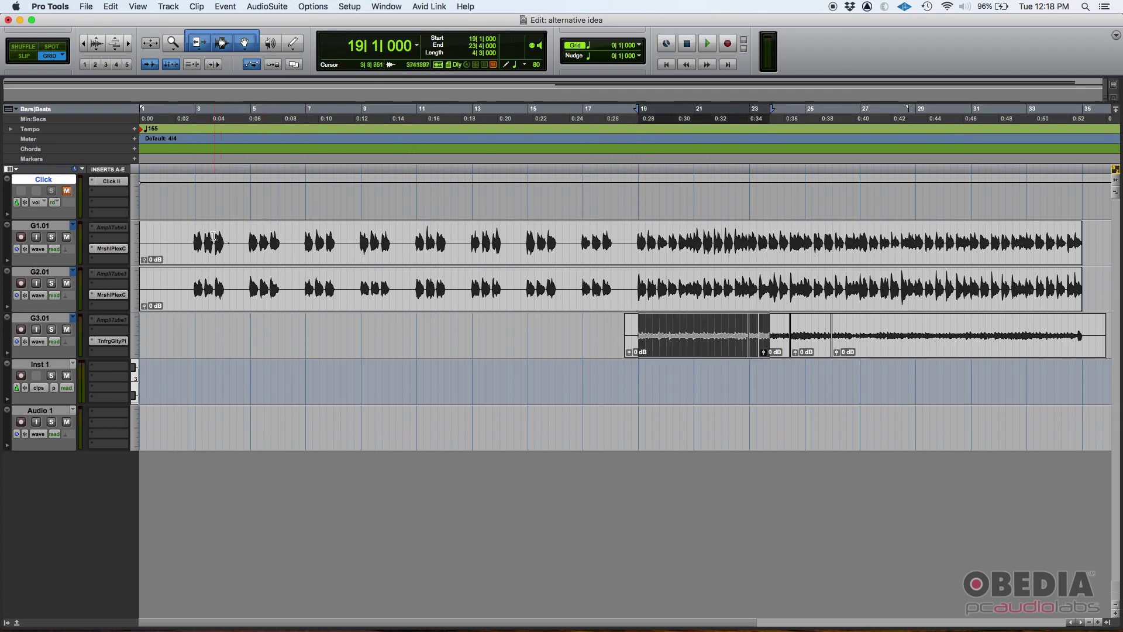
pyautogui.click(195, 234)
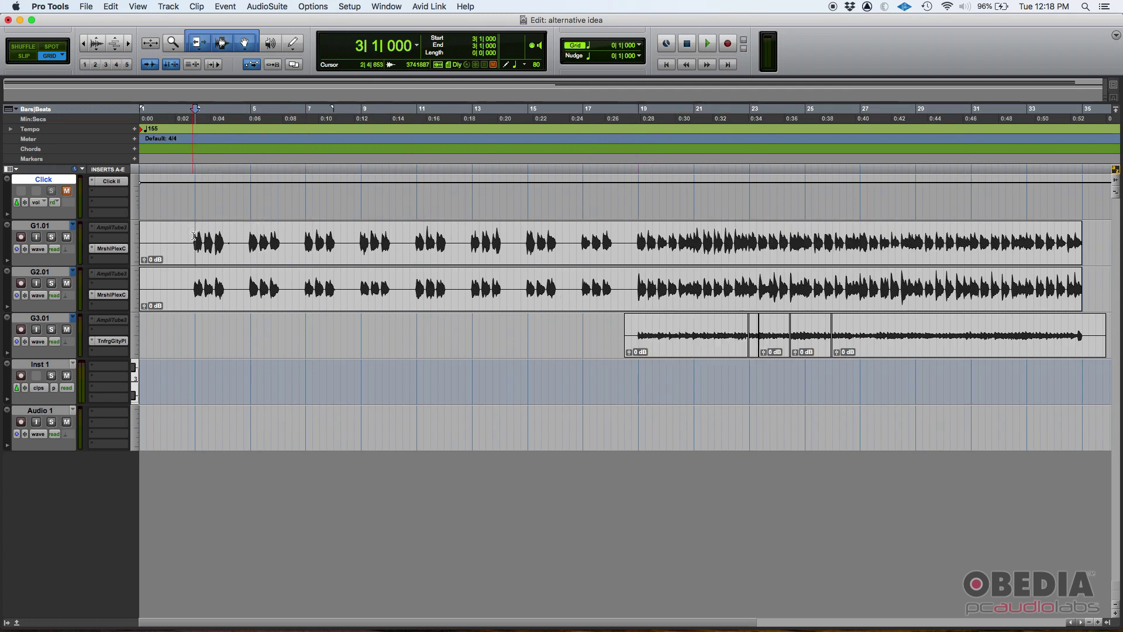
pyautogui.moveTo(194, 236); pyautogui.dragTo(419, 238)
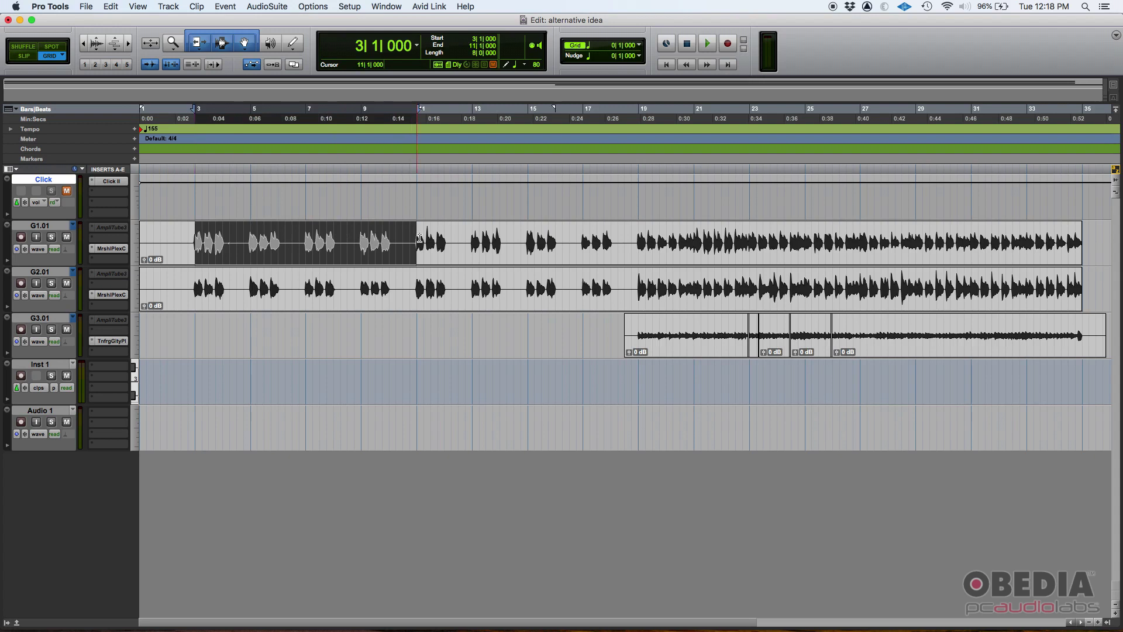
pyautogui.press('super+z')
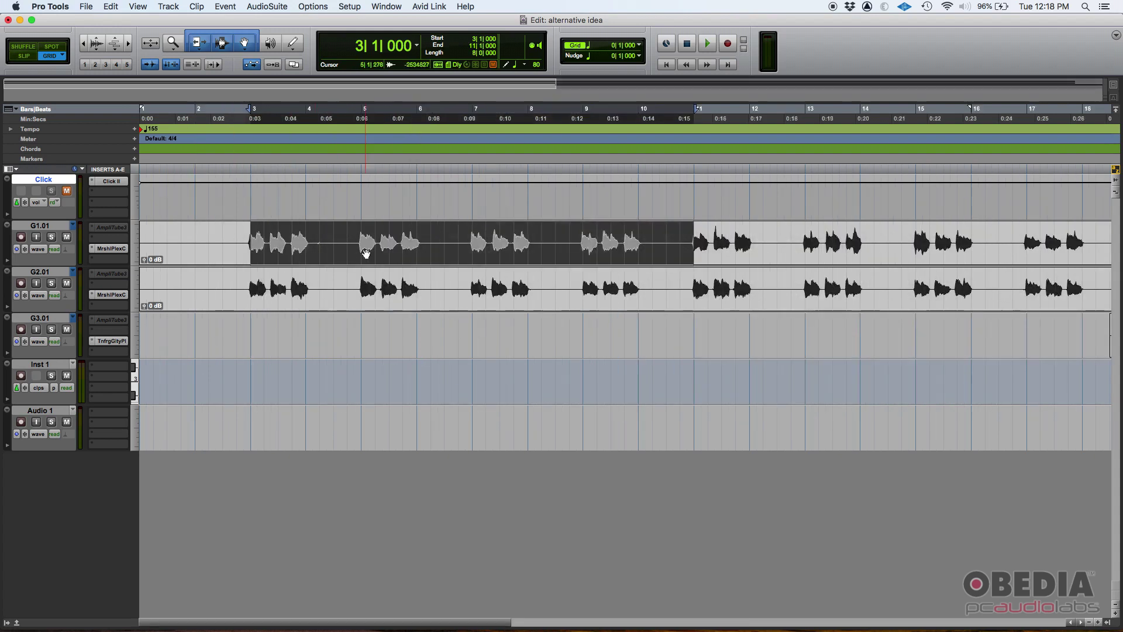
pyautogui.press('super+]')
pyautogui.click(254, 232)
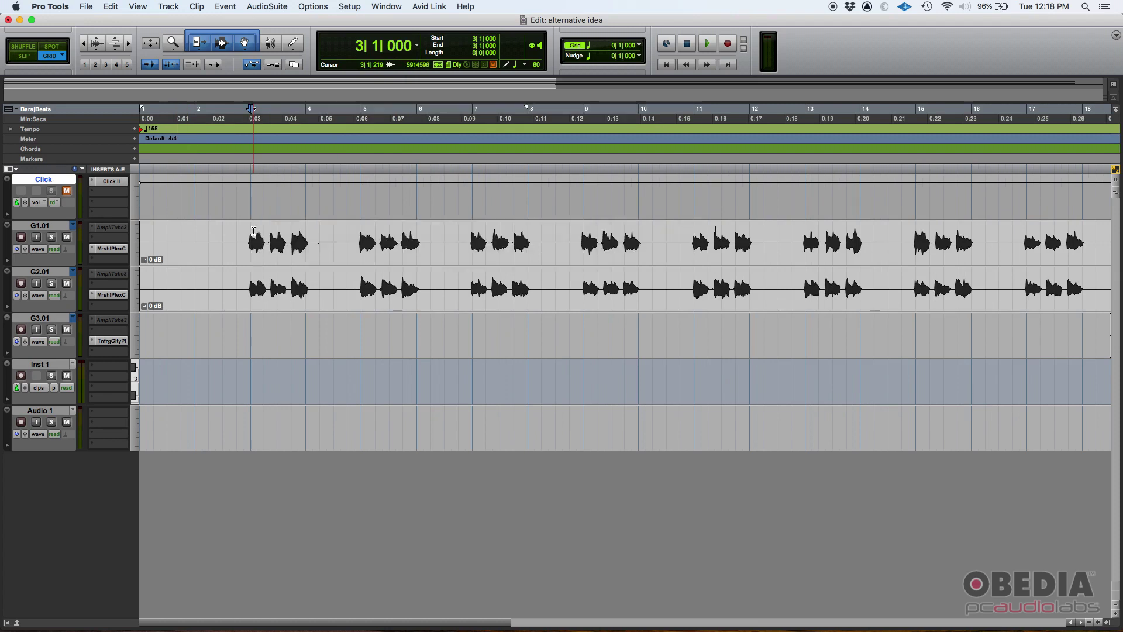
pyautogui.moveTo(254, 231); pyautogui.dragTo(695, 238)
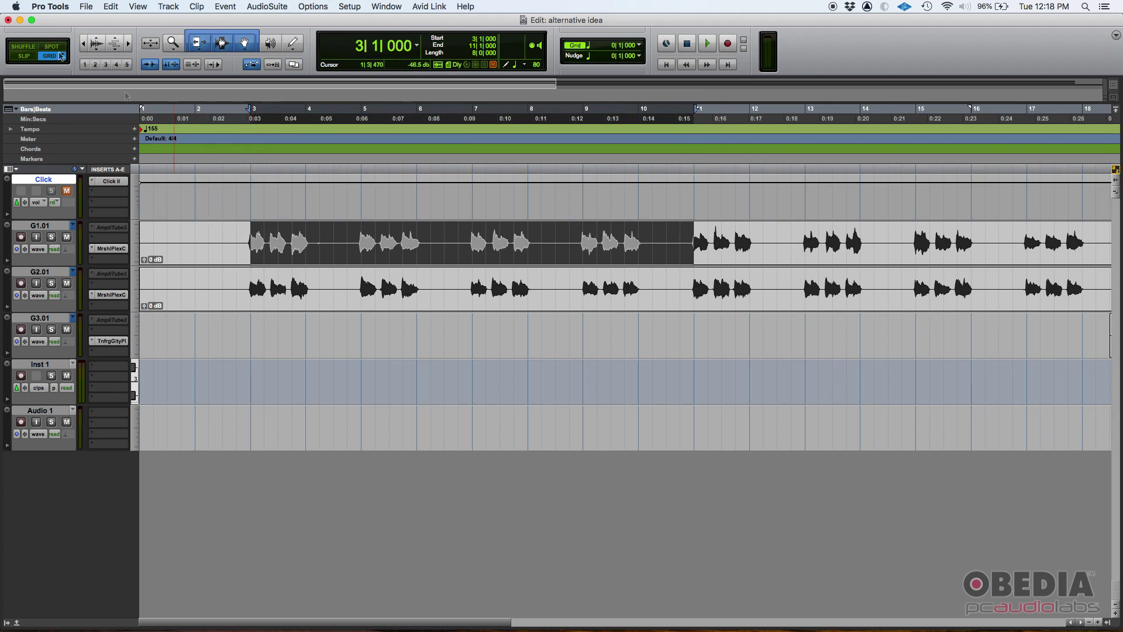
# Add a D major chord change at bar 3 in the Chords ruler, with the first fingering diagram
pyautogui.click(250, 231)
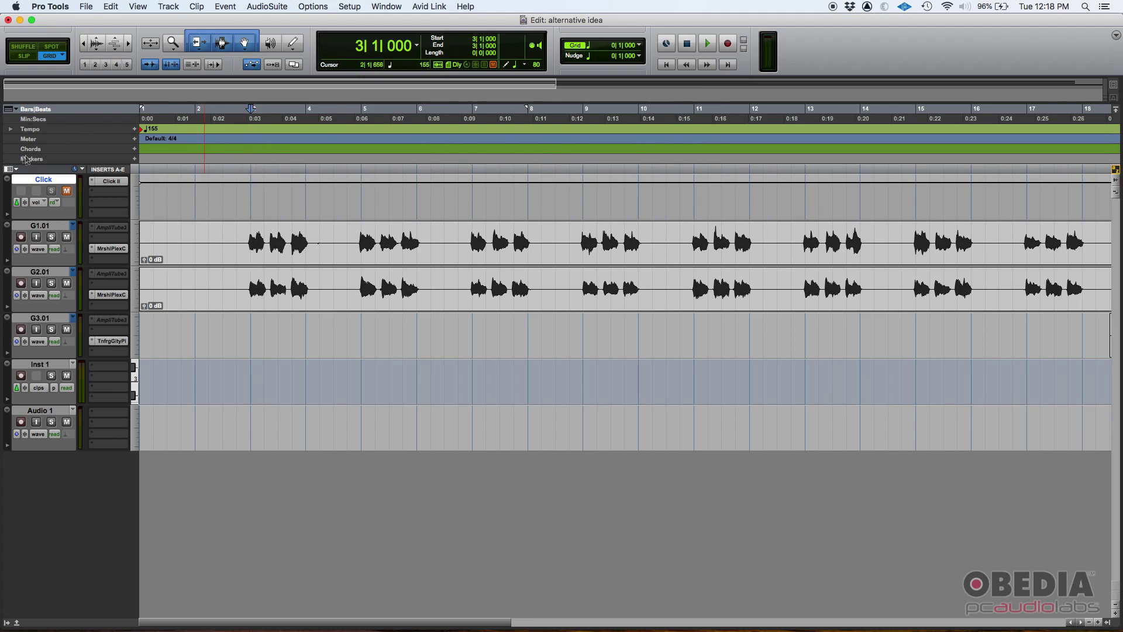
pyautogui.click(135, 149)
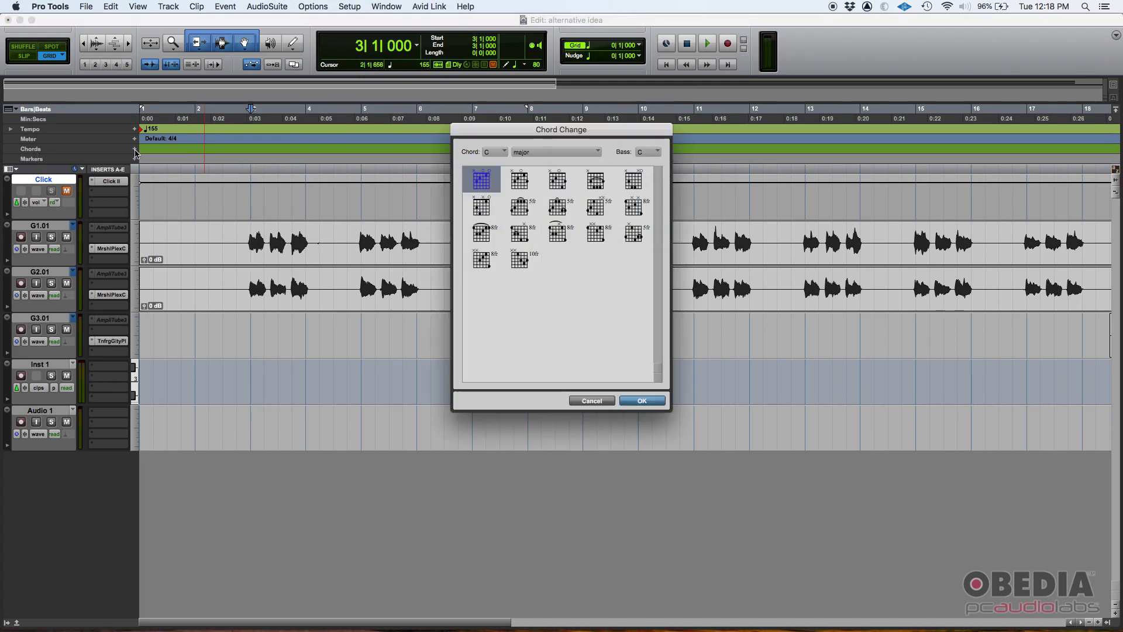
pyautogui.moveTo(559, 128); pyautogui.dragTo(401, 325)
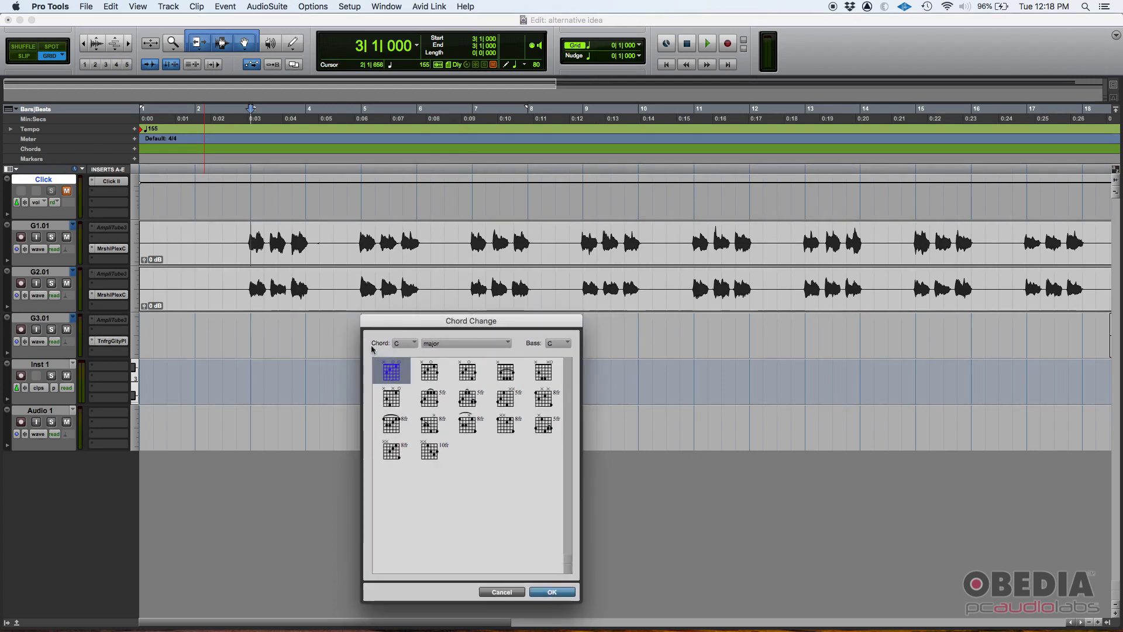
pyautogui.click(413, 345)
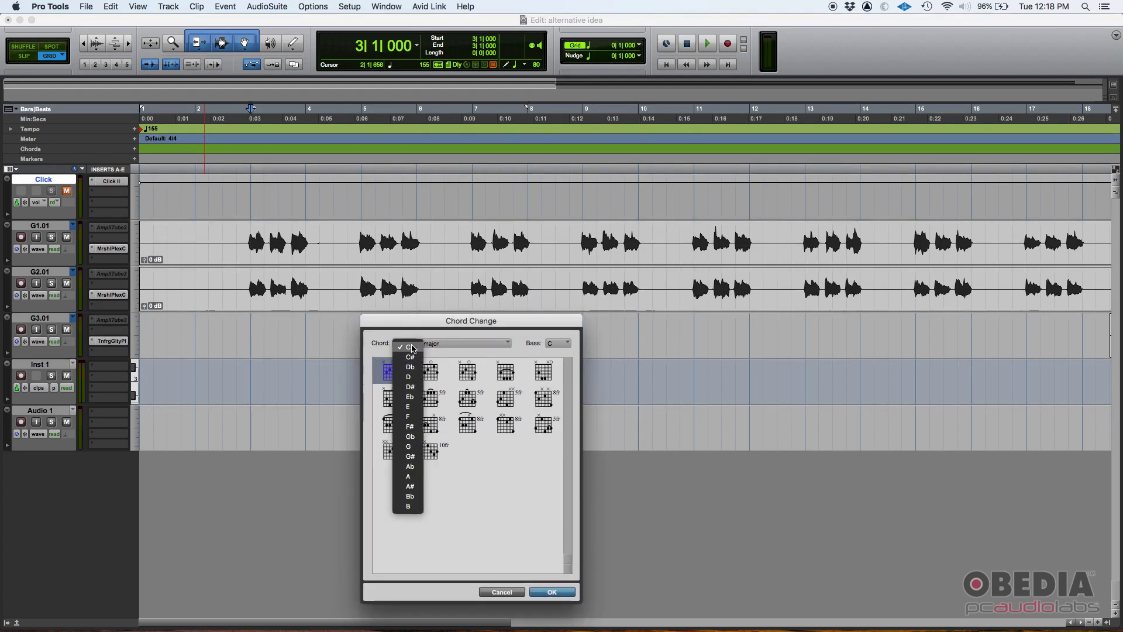
pyautogui.click(411, 376)
pyautogui.click(441, 349)
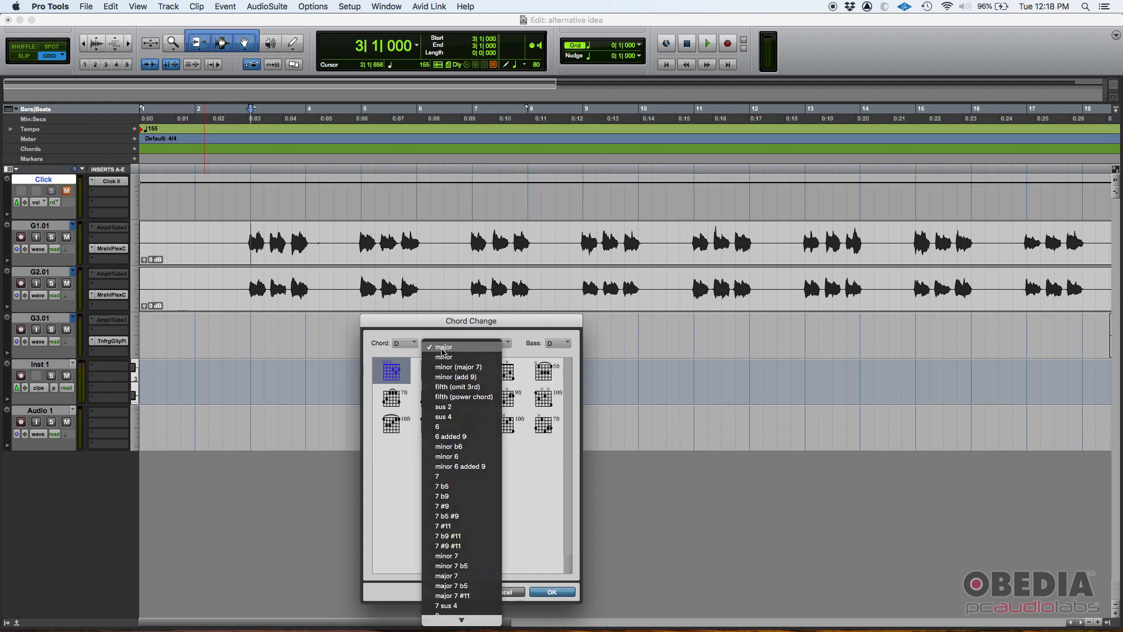
pyautogui.click(442, 349)
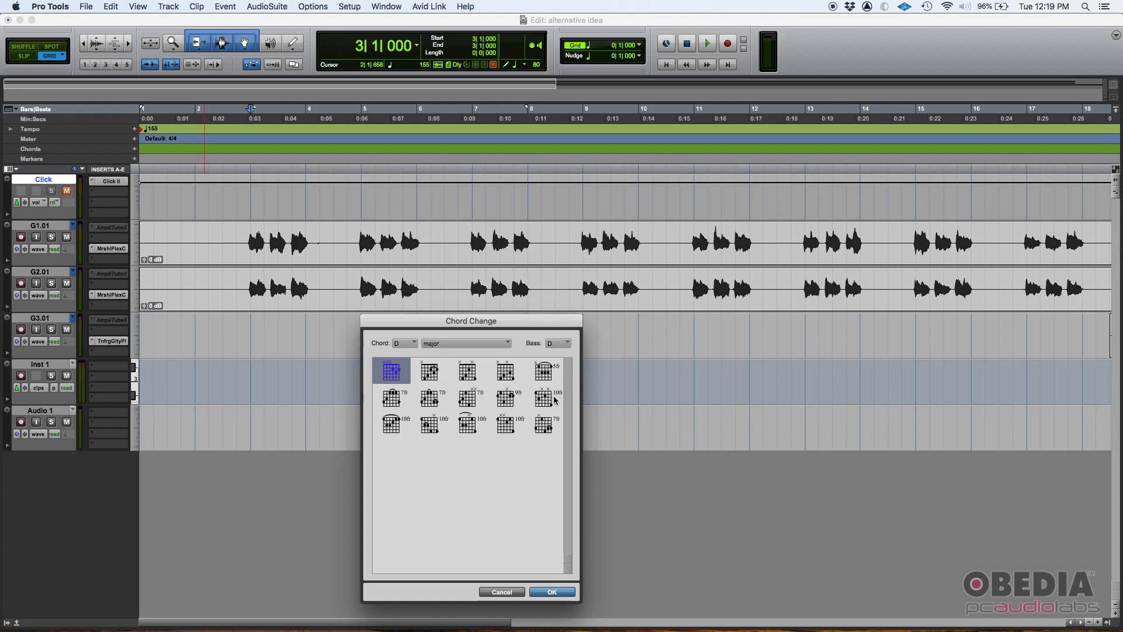
pyautogui.click(558, 592)
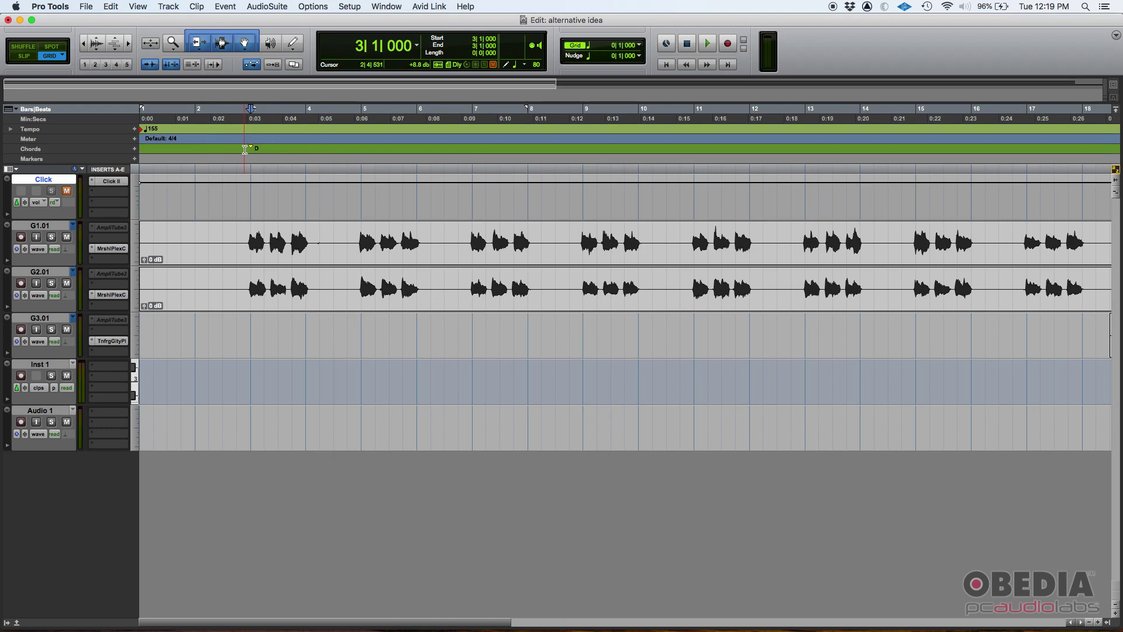
# Add an E minor chord change at bar 11 in the Chords ruler, where the next G1.01 guitar section begins
pyautogui.moveTo(252, 238); pyautogui.dragTo(696, 232)
pyautogui.click(692, 234)
pyautogui.click(706, 241)
pyautogui.click(693, 241)
pyautogui.click(135, 150)
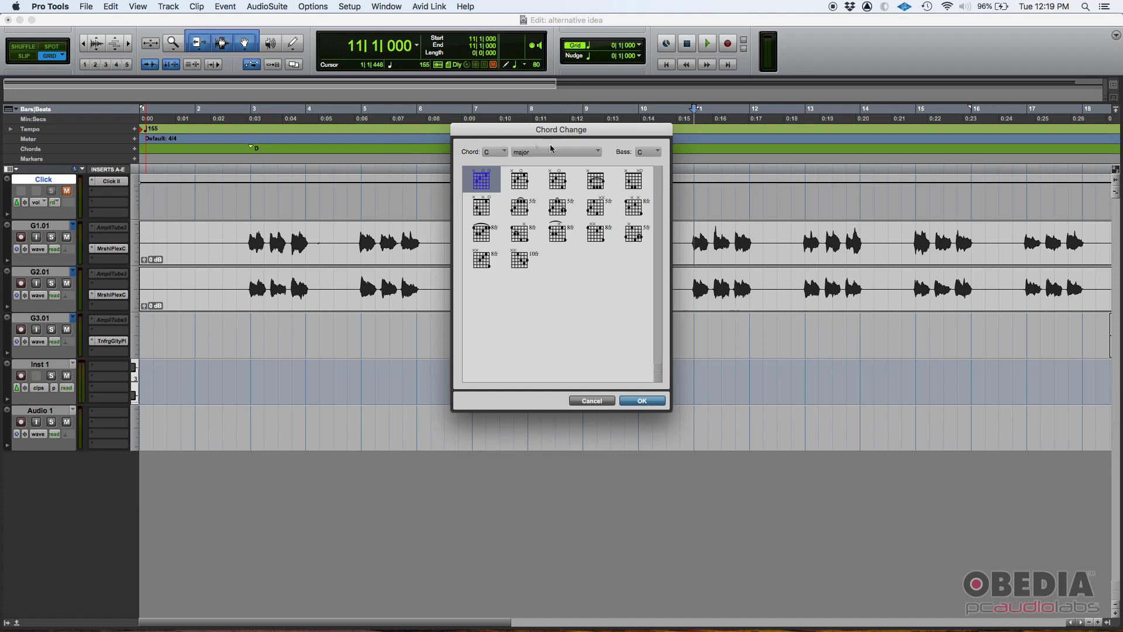
pyautogui.click(494, 153)
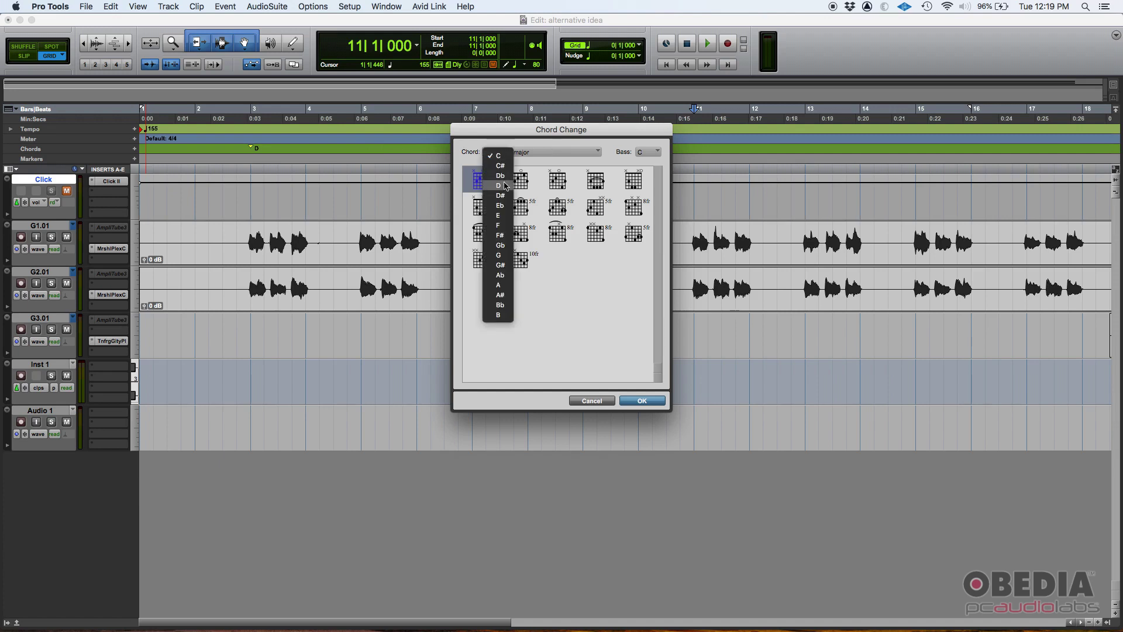
pyautogui.click(499, 216)
pyautogui.click(544, 154)
pyautogui.click(542, 166)
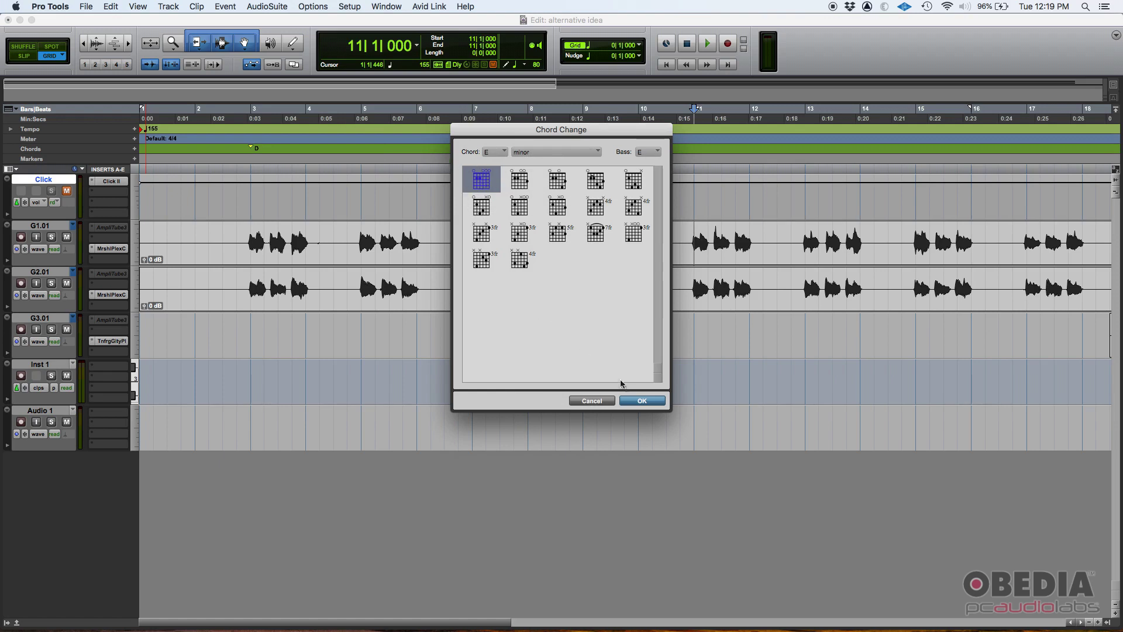
pyautogui.click(635, 402)
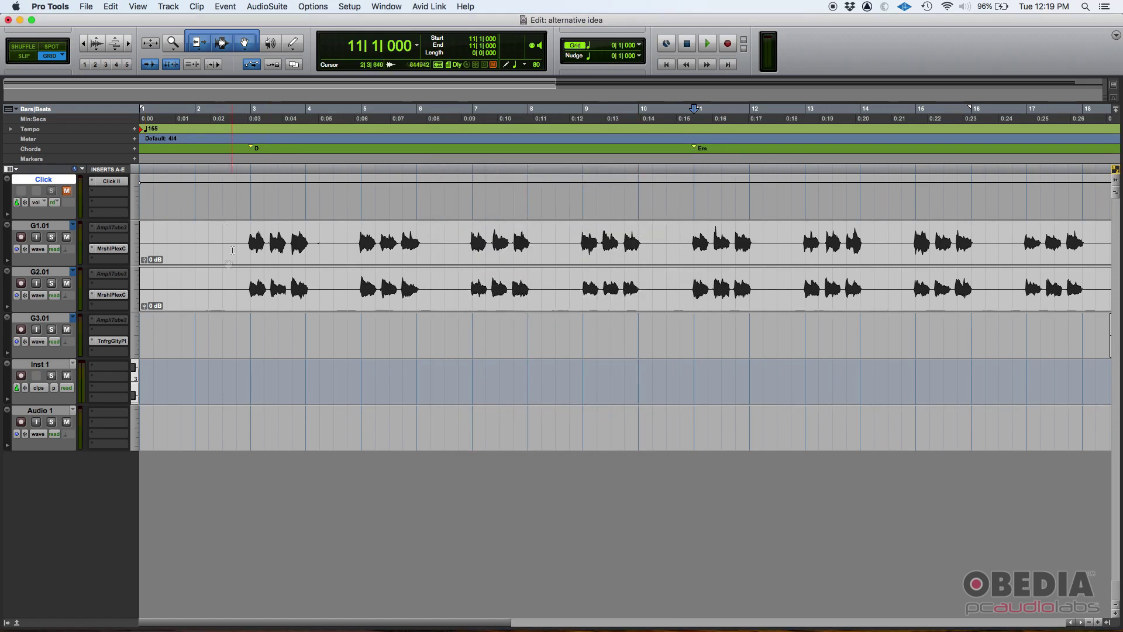
# Add an F7 chord change at bar 17 in the Chords ruler, at the last guitar phrase before the continuous section
pyautogui.click(181, 246)
pyautogui.press('super+bracketleft')
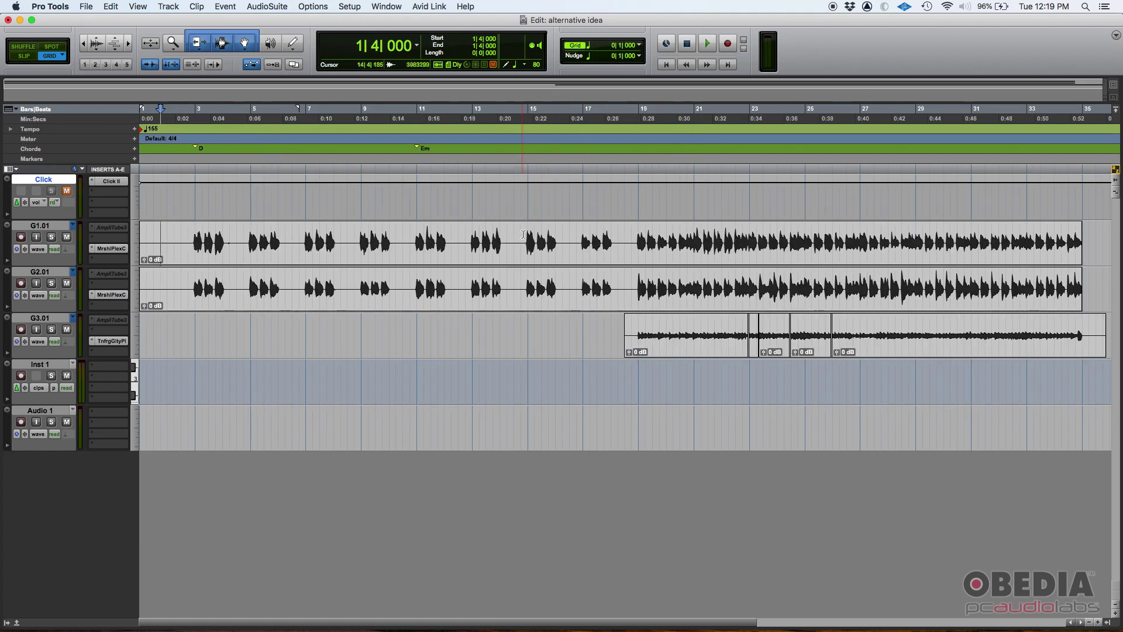
pyautogui.click(582, 232)
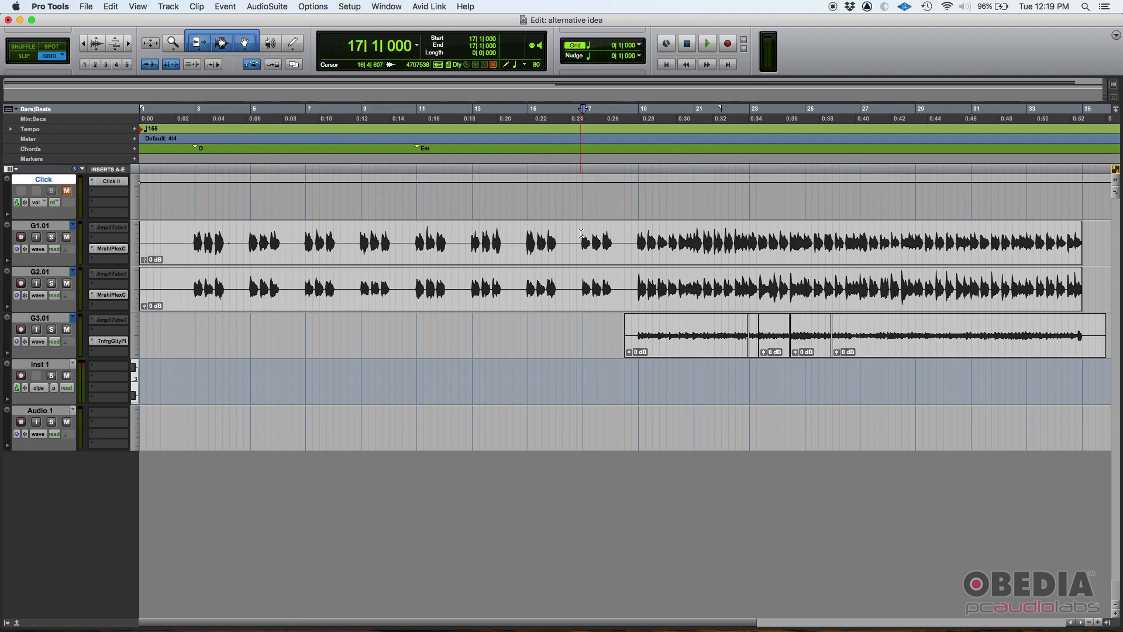
pyautogui.press('super+bracketright')
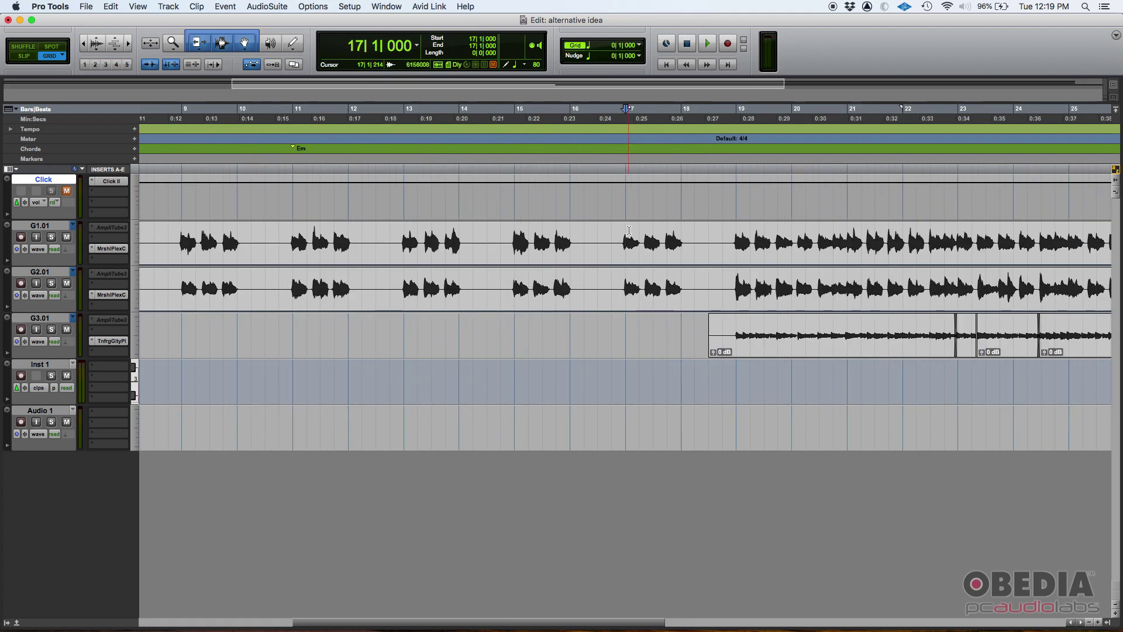
pyautogui.click(621, 244)
pyautogui.click(617, 105)
pyautogui.click(135, 149)
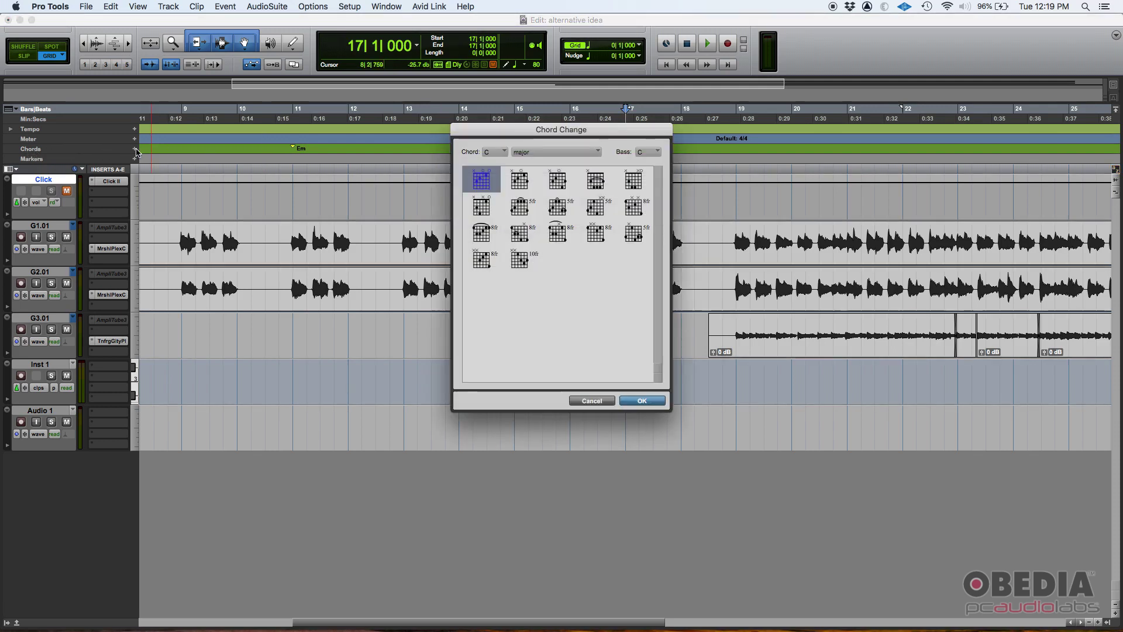
pyautogui.click(494, 152)
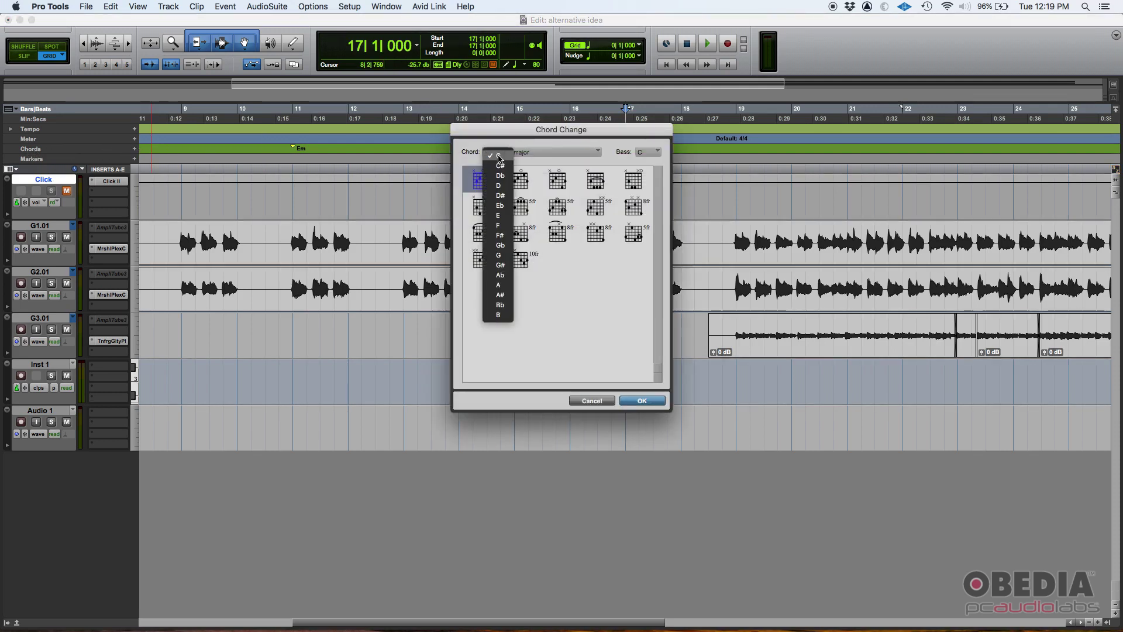
pyautogui.click(499, 225)
pyautogui.click(544, 152)
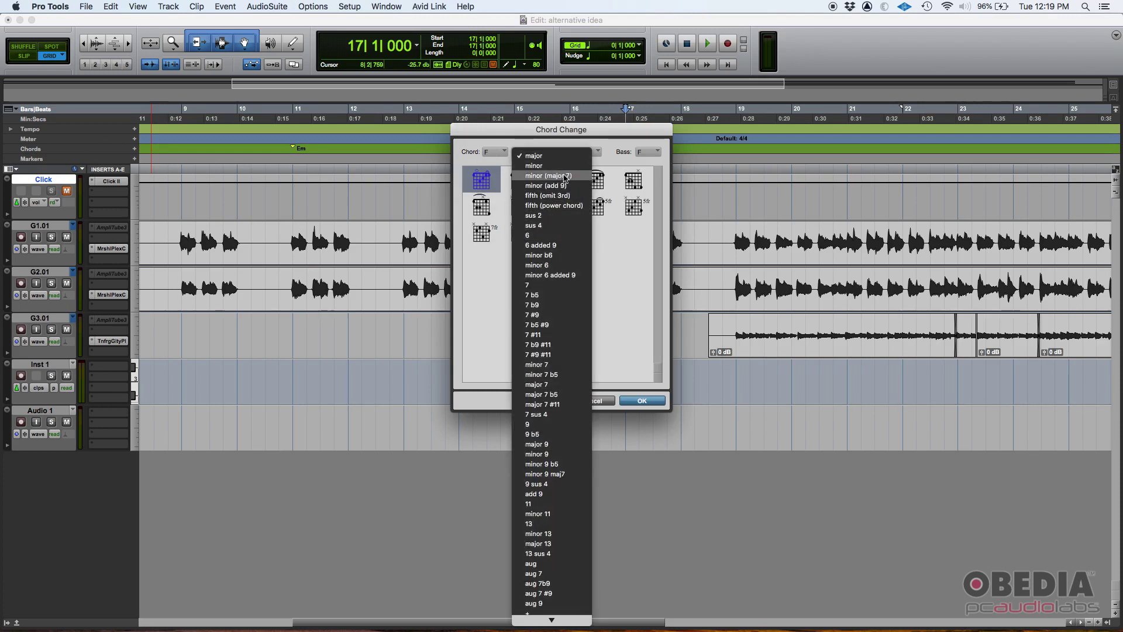
pyautogui.click(548, 285)
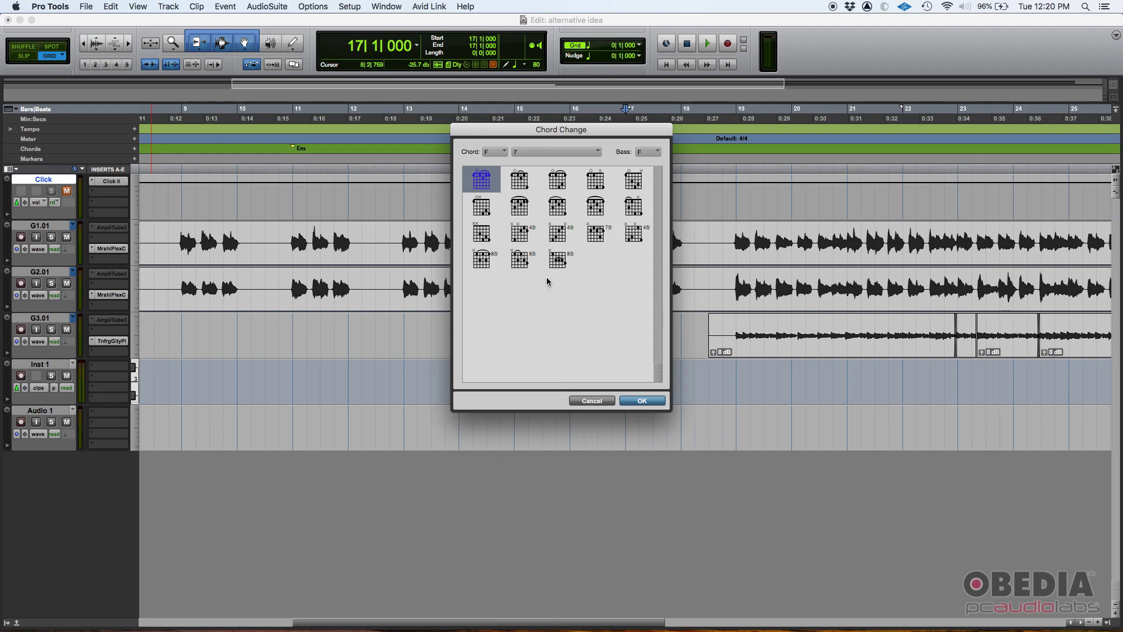
pyautogui.click(646, 402)
# Add a D minor chord change at bar 19 in the Chords ruler, with the second fingering diagram
pyautogui.press('super+bracketleft')
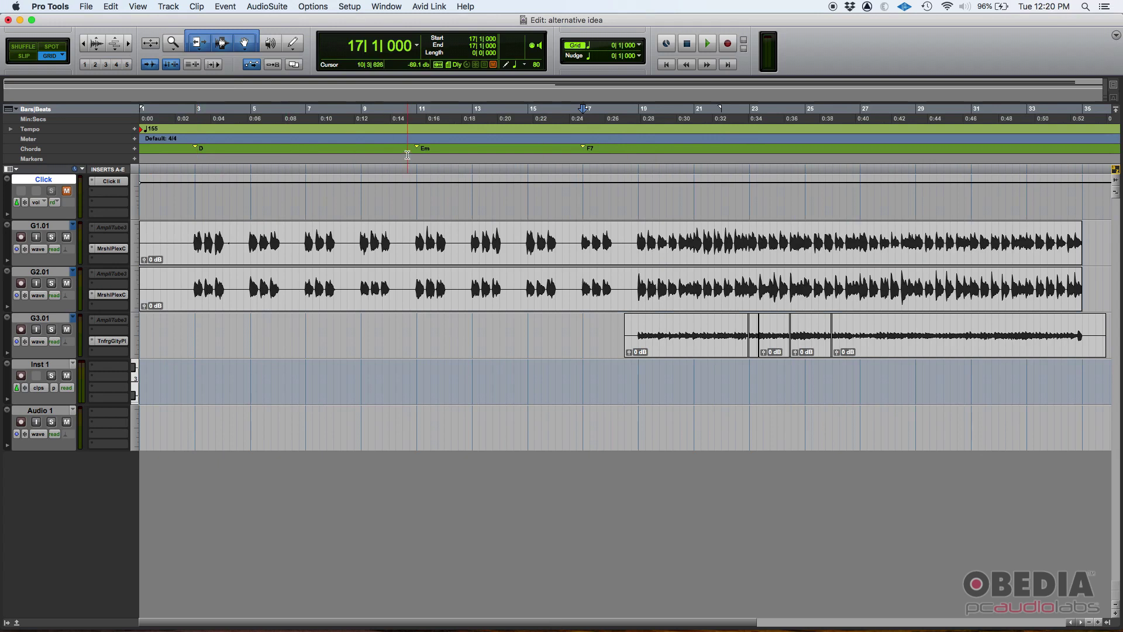
pyautogui.click(639, 234)
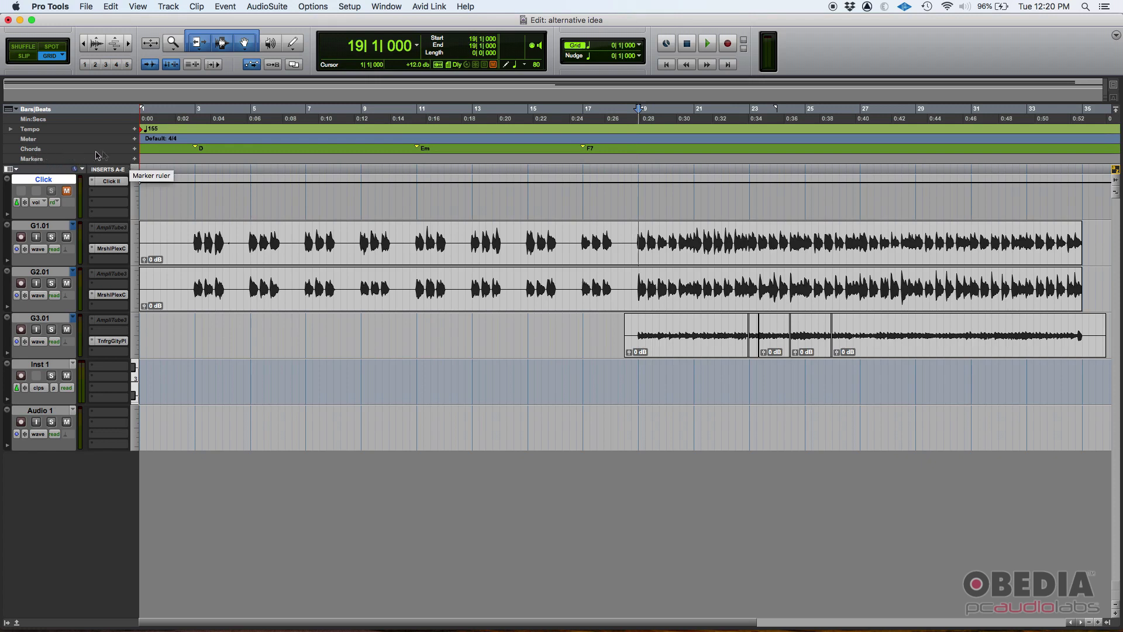
pyautogui.click(135, 150)
pyautogui.click(497, 153)
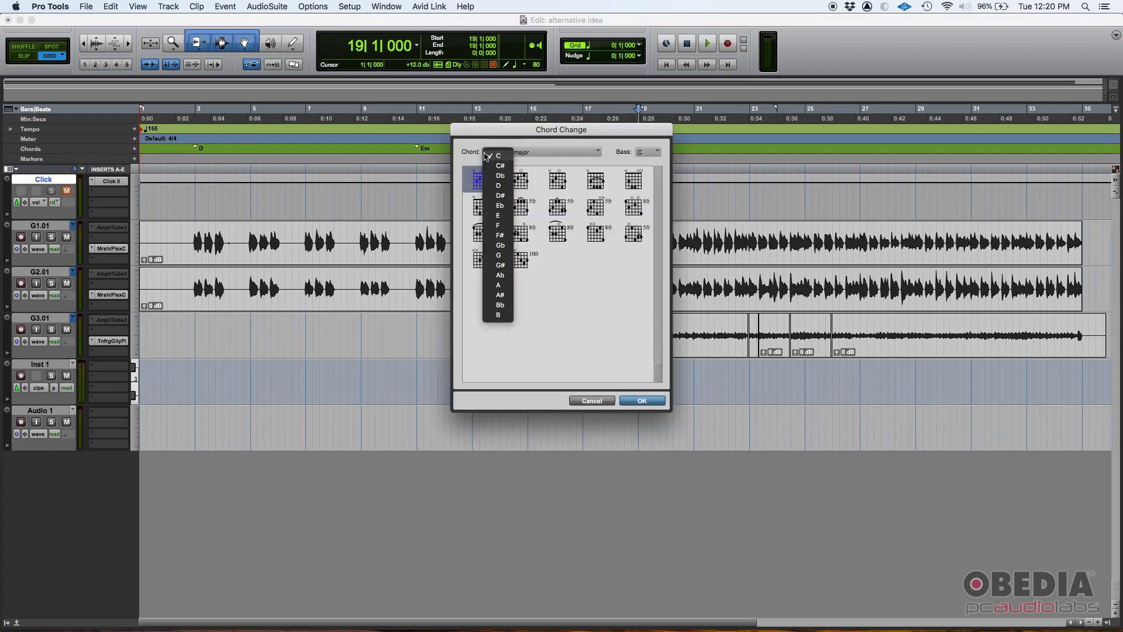
pyautogui.click(499, 186)
pyautogui.click(538, 152)
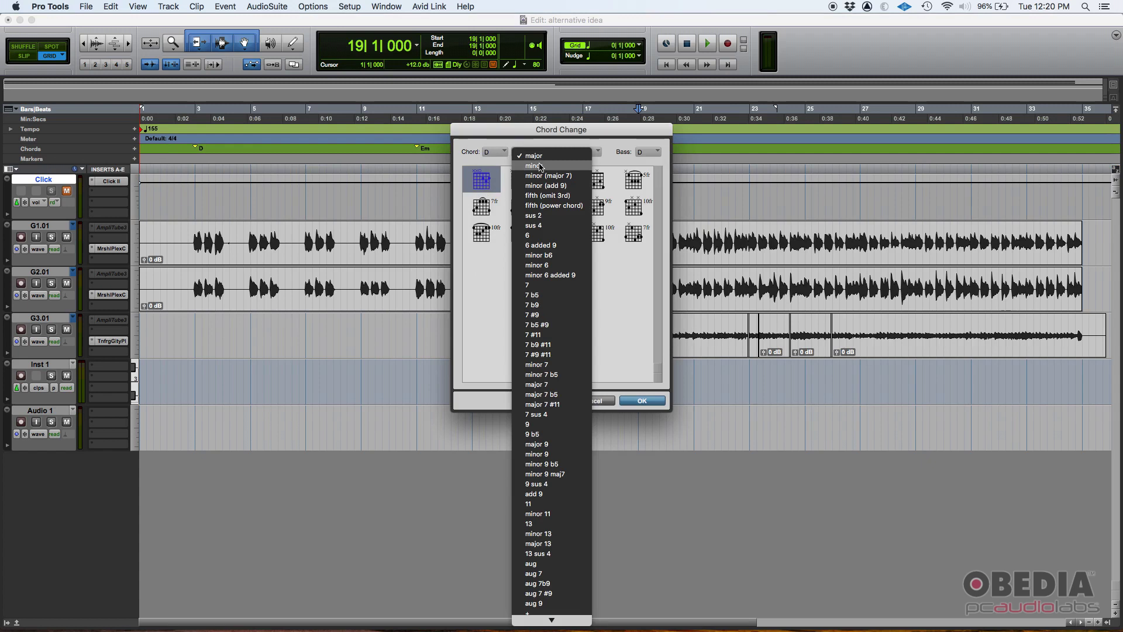
pyautogui.click(540, 166)
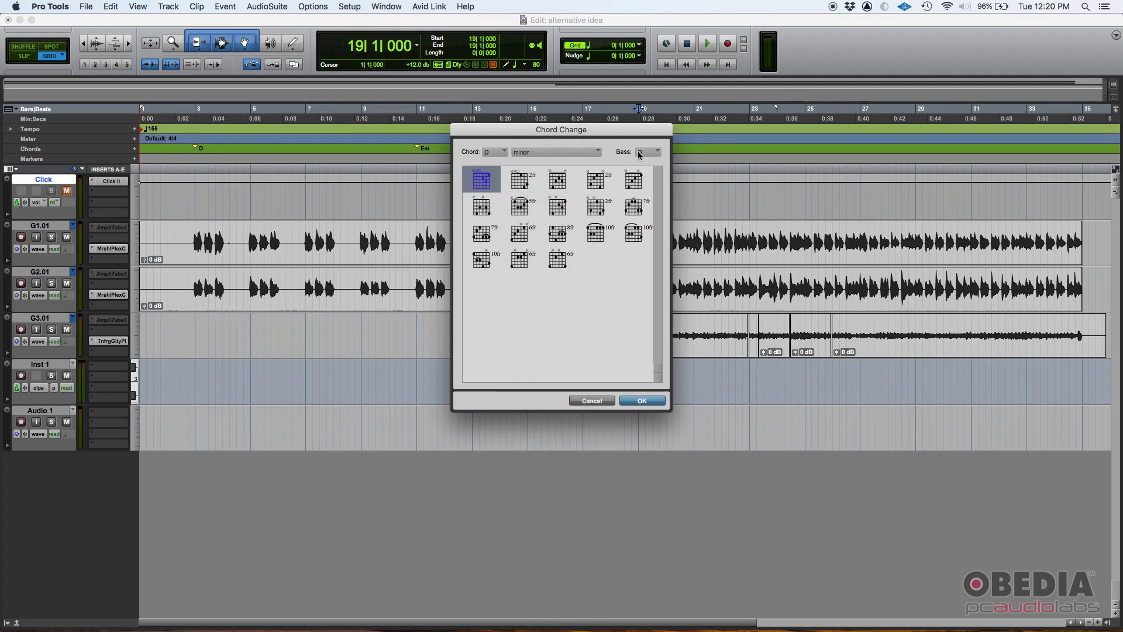
pyautogui.click(529, 186)
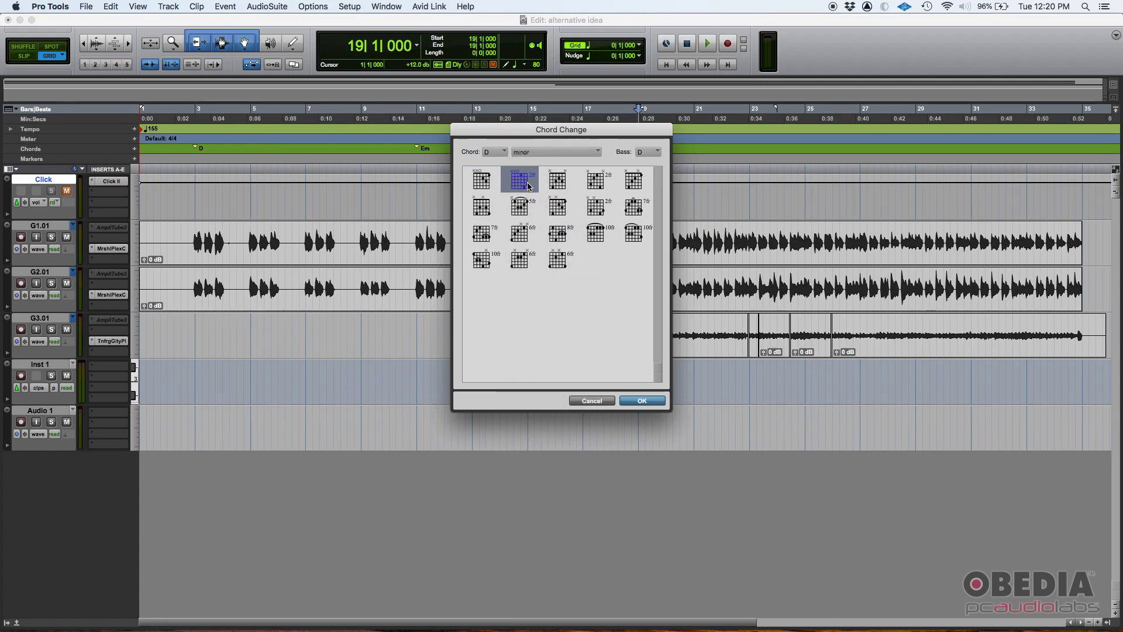
pyautogui.click(642, 401)
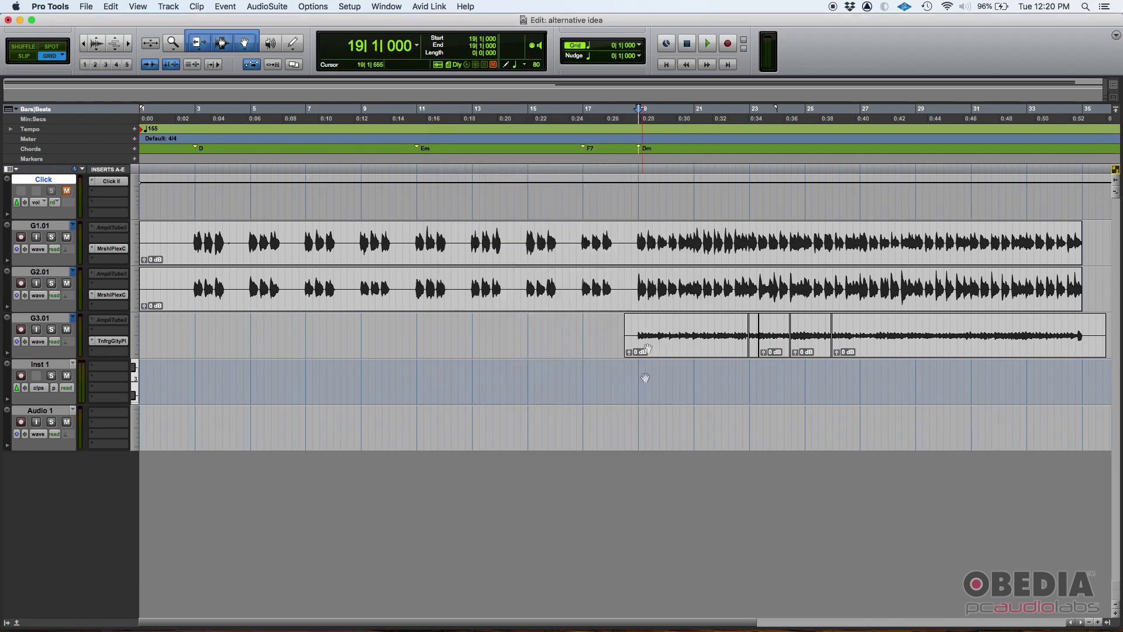
# Examine the D chord section on G1.01 by selecting passages between bar 3 and the E minor change at bar 11
pyautogui.click(654, 203)
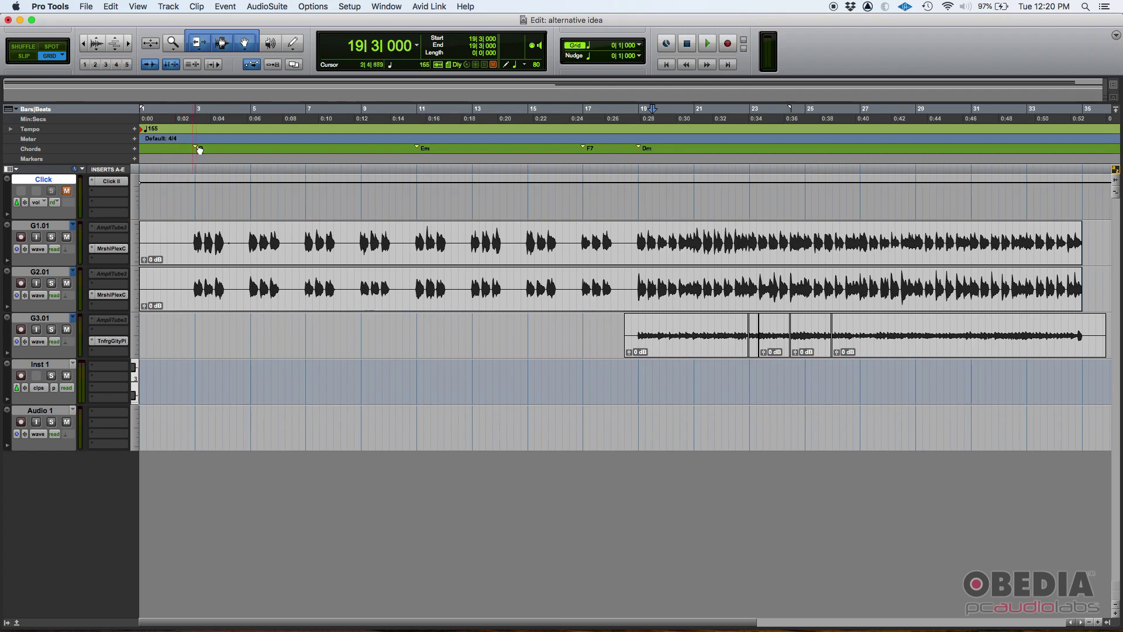
pyautogui.click(182, 193)
pyautogui.press('super+bracketright')
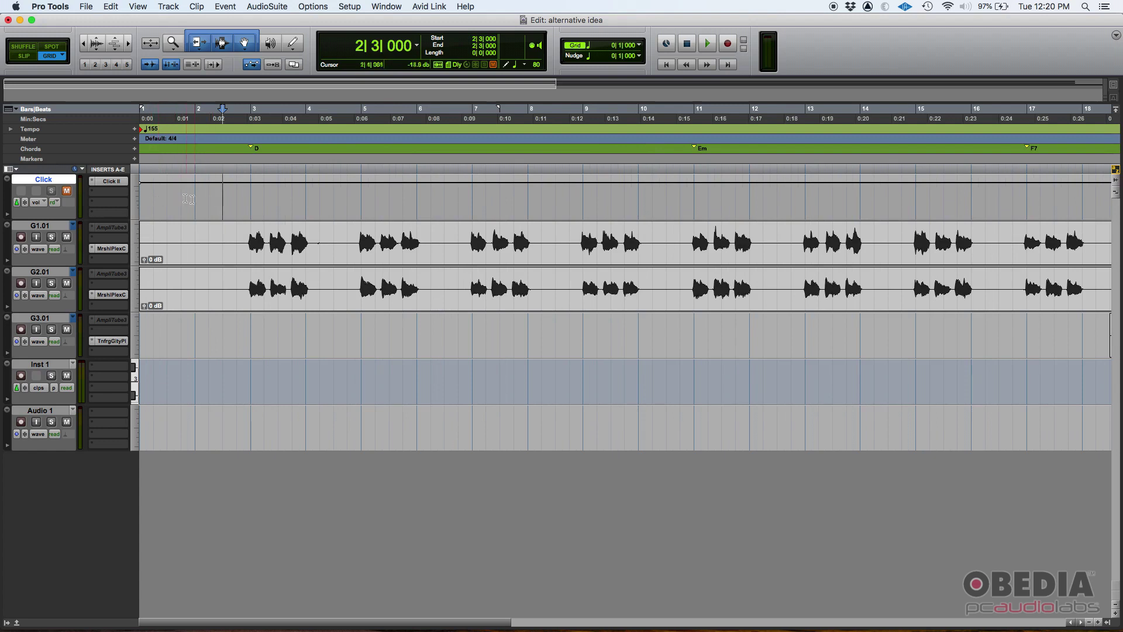
pyautogui.click(141, 199)
pyautogui.click(194, 199)
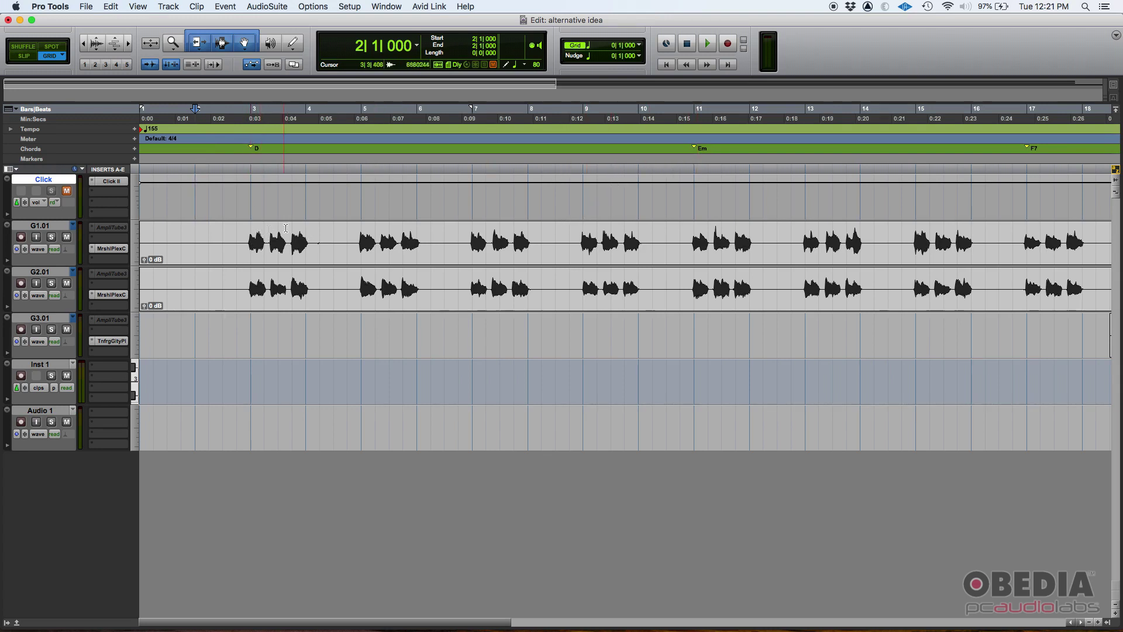
pyautogui.moveTo(251, 242); pyautogui.dragTo(665, 235)
pyautogui.doubleClick(582, 243)
pyautogui.click(584, 240)
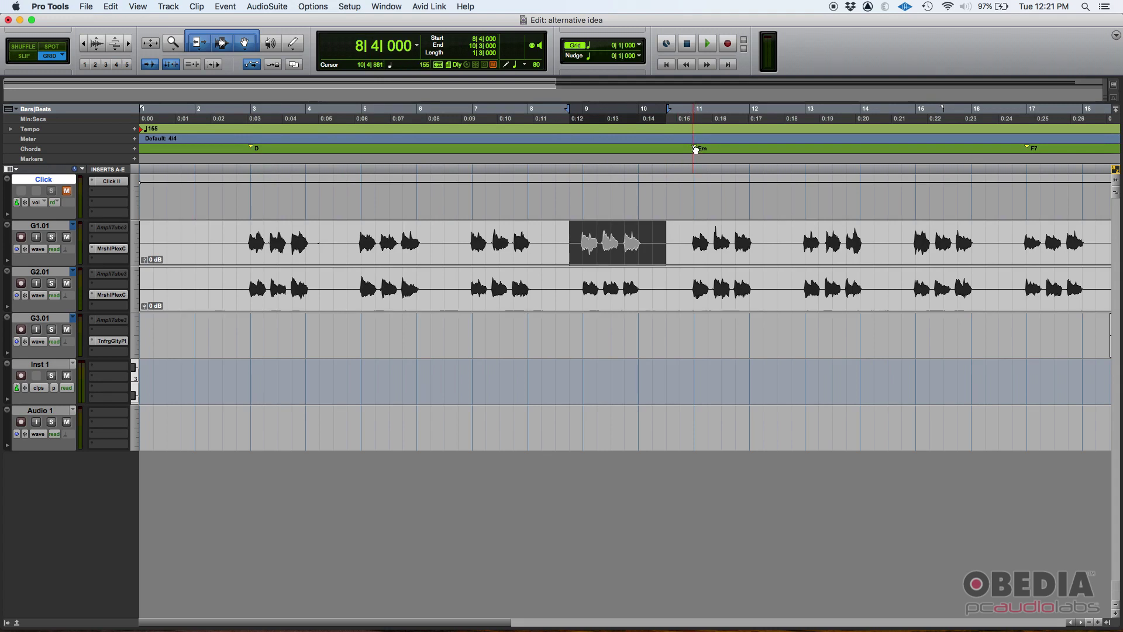
pyautogui.click(668, 235)
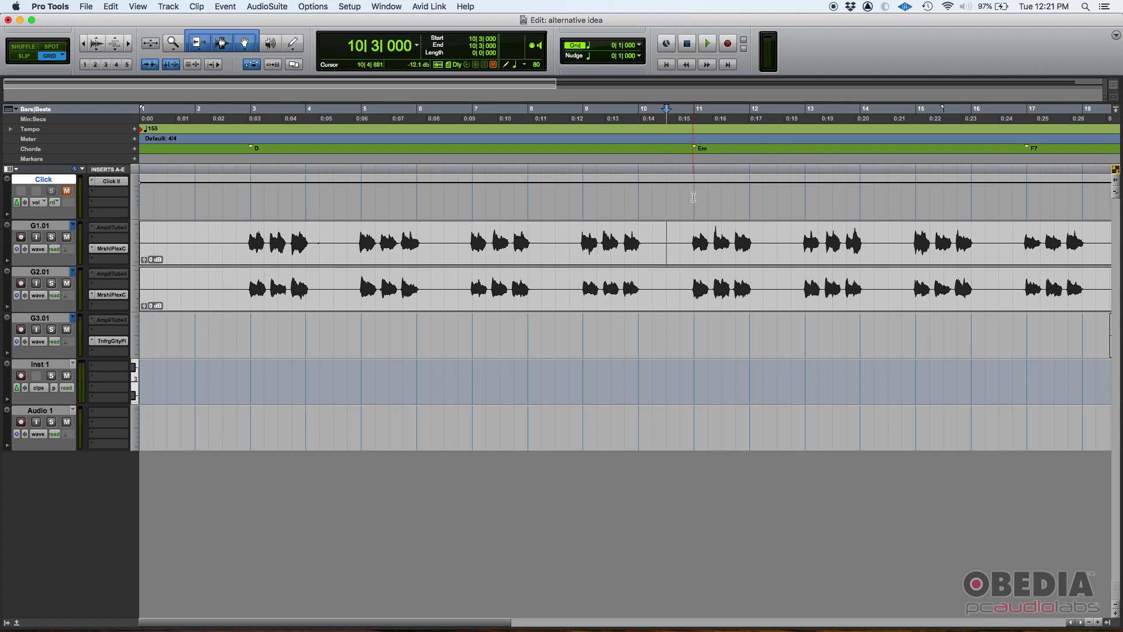
# Examine the E minor section on G1.01 by selecting from bar 11 to about bar 14, and return to the session start
pyautogui.click(695, 234)
pyautogui.moveTo(695, 234); pyautogui.dragTo(872, 237)
pyautogui.click(869, 238)
pyautogui.press('super+bracketleft')
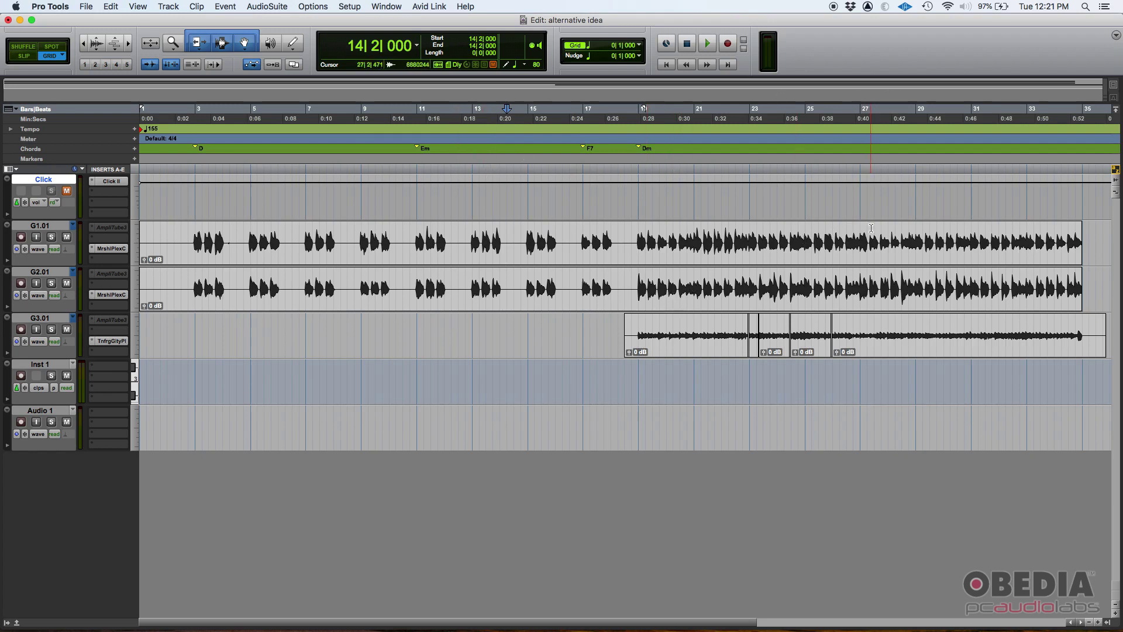
pyautogui.press('Return')
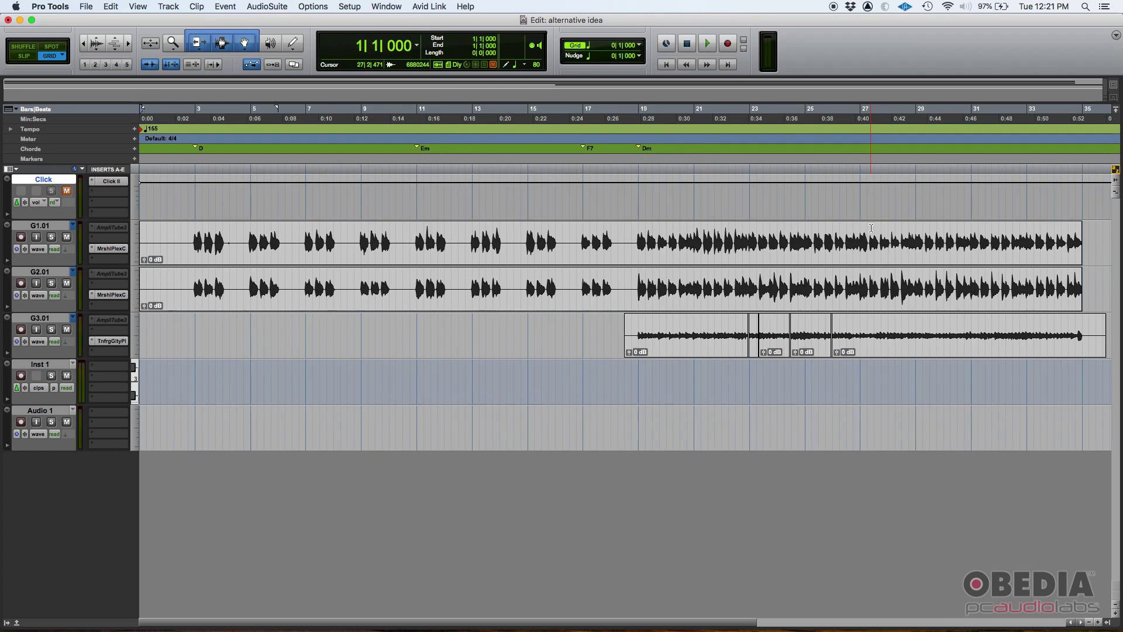